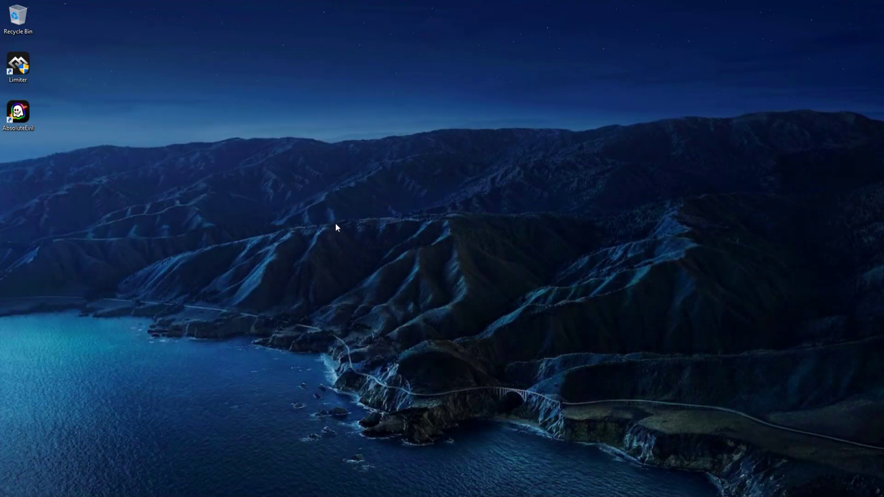
Launch the AbsoluteEvil emulator from the desktop and reposition its window near the centre of the screen
left_click_drag(68, 95, 130, 145)
left_click_drag(74, 170, 30, 108)
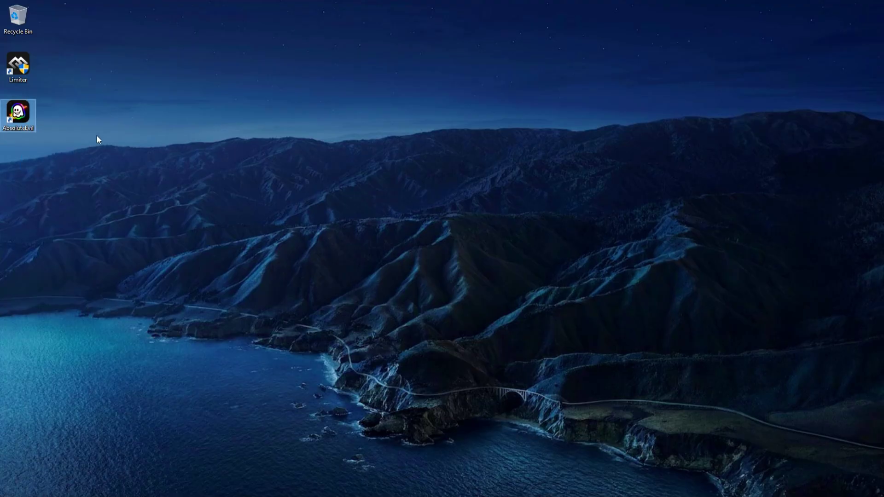
left_click(113, 114)
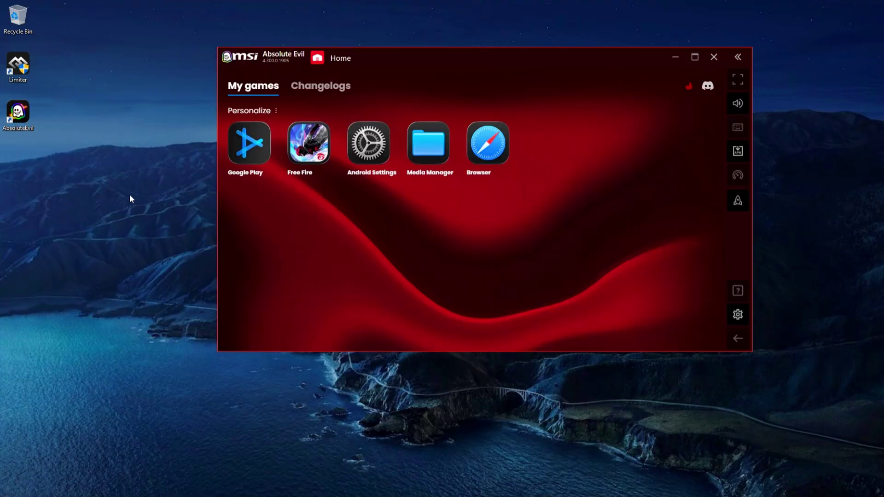
left_click_drag(474, 58, 412, 64)
right_click(393, 33)
left_click(442, 61)
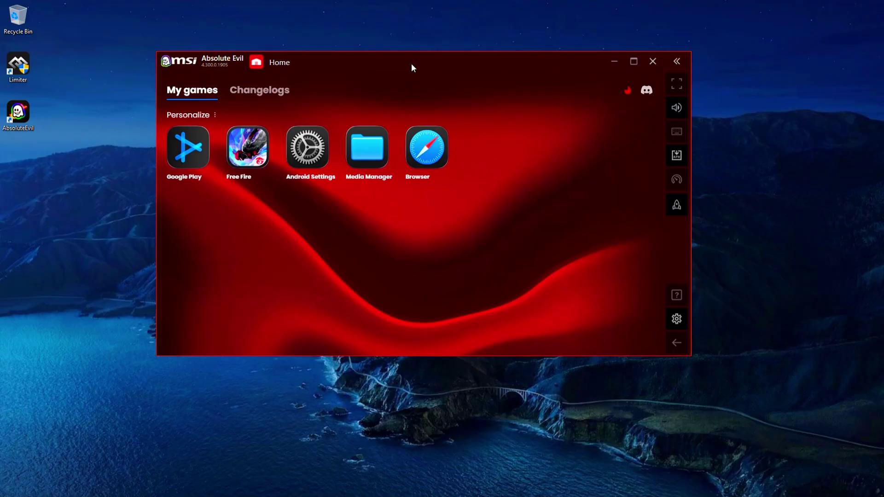
left_click_drag(412, 64, 446, 57)
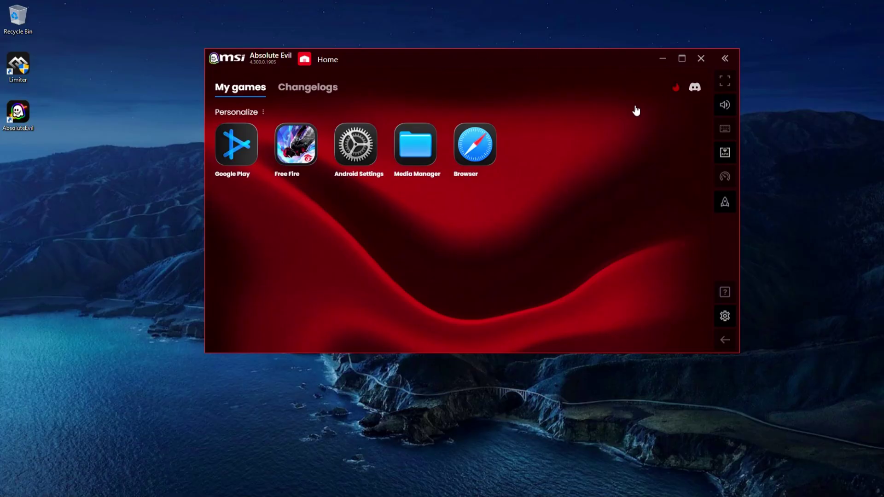
Open the emulator settings and review the display and engine options, including graphics renderer, performance, frame rate and ABI
left_click(726, 316)
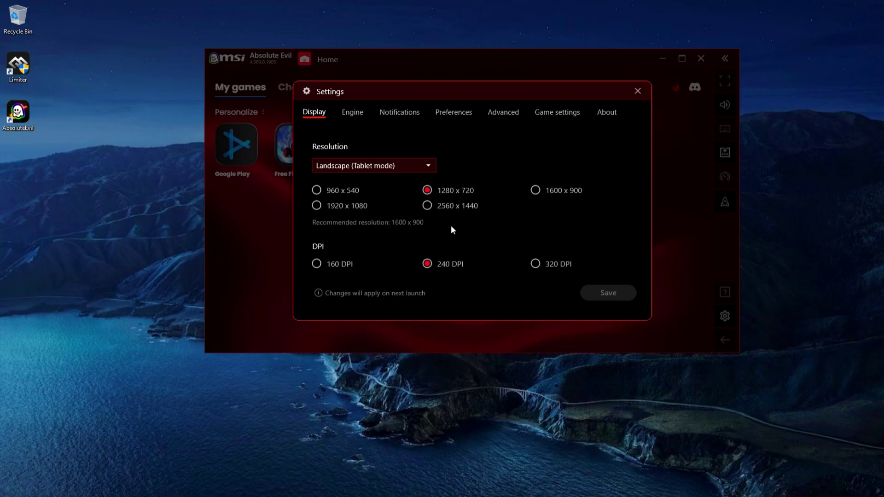
left_click(352, 118)
scroll(411, 170, "down", 3)
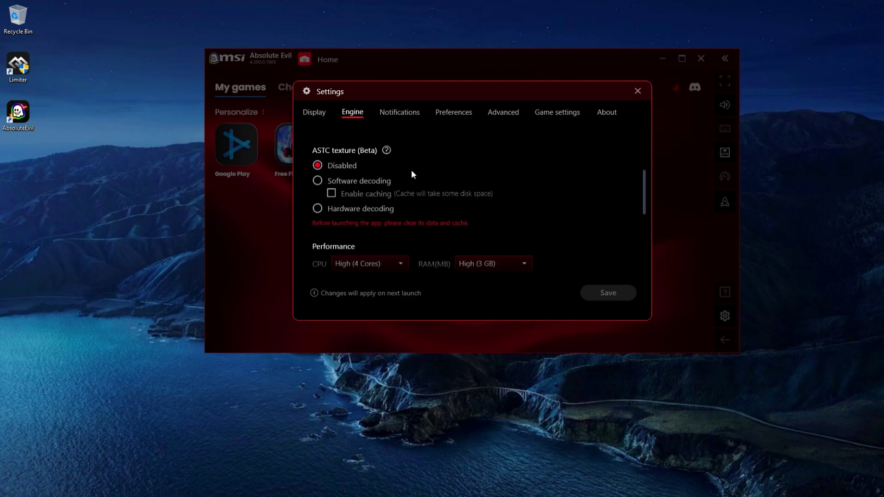
scroll(507, 227, "up", 2)
scroll(487, 213, "up", 1)
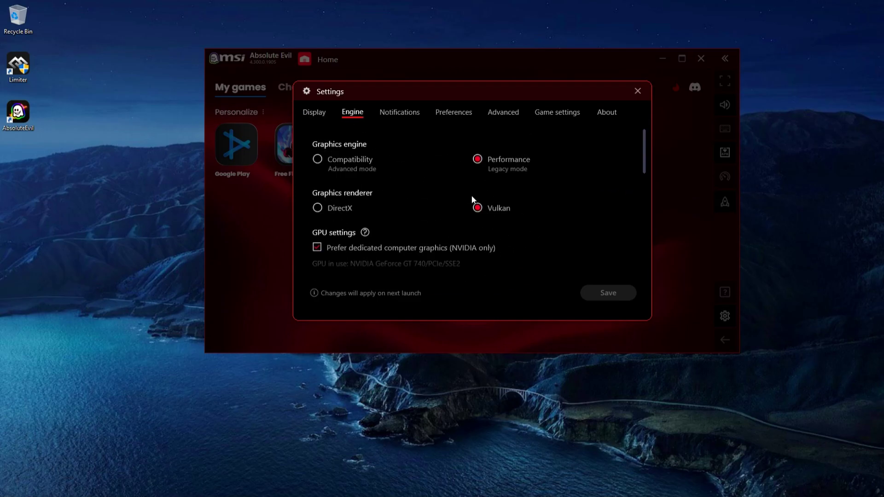
scroll(398, 206, "down", 5)
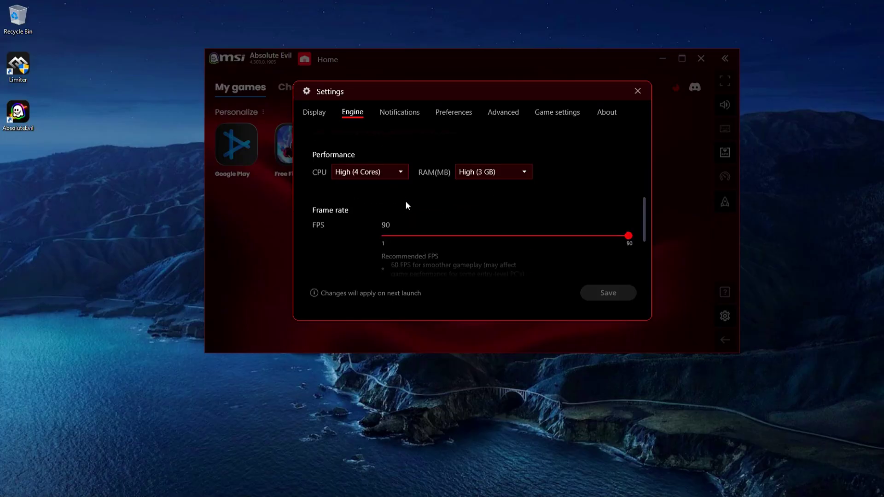
scroll(406, 201, "down", 2)
scroll(406, 204, "down", 1)
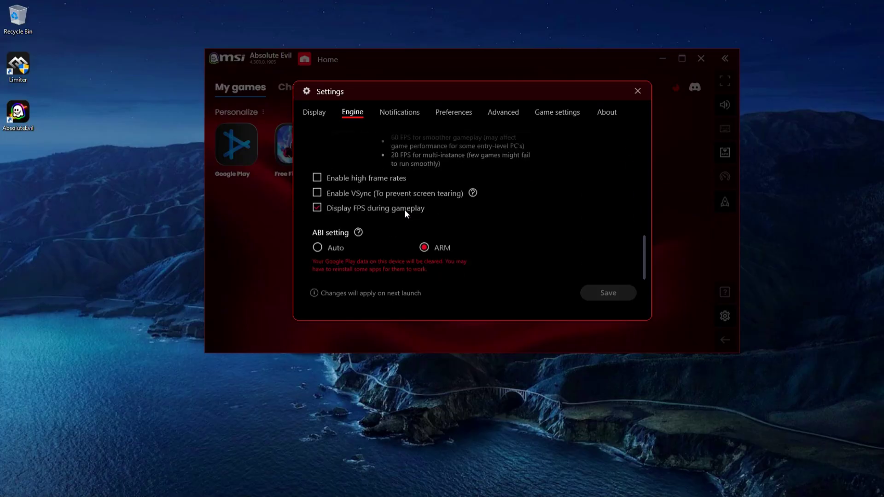
Look through the notification and preference settings, down to the media folder and side toolbar icon arrangement
left_click(411, 112)
left_click(454, 113)
scroll(466, 187, "down", 10)
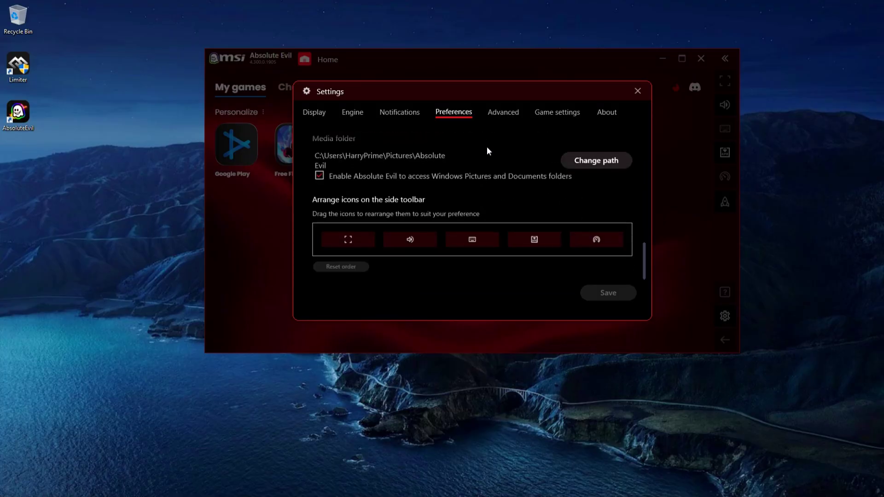
Examine the advanced settings, including the predefined device profiles, mobile network provider and root access
left_click(504, 112)
scroll(493, 175, "down", 3)
scroll(490, 184, "down", 4)
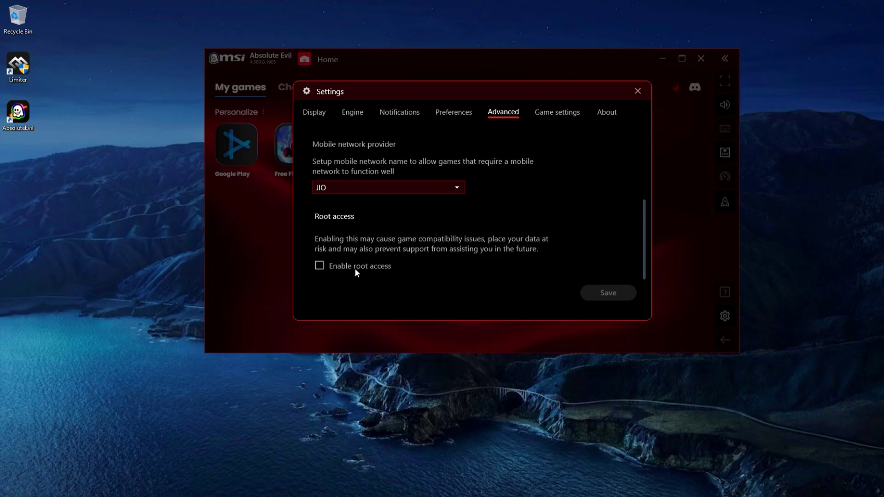
scroll(354, 268, "up", 5)
left_click(385, 211)
scroll(387, 239, "down", 3)
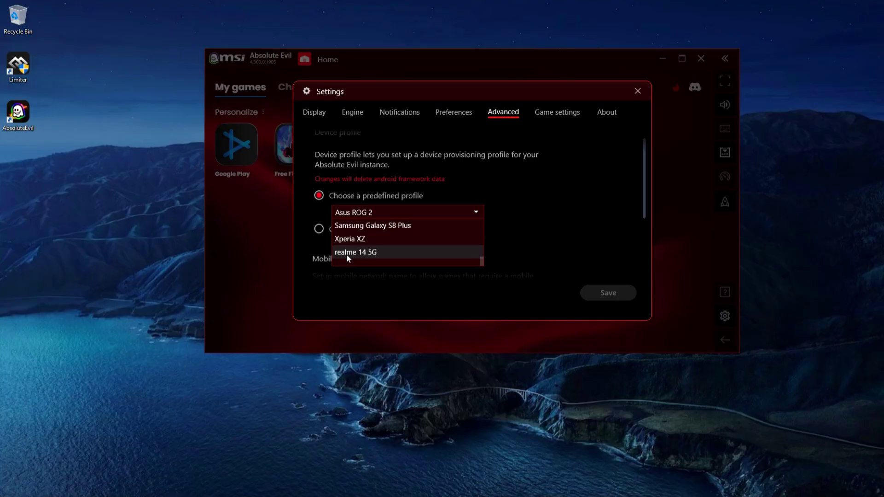
left_click(553, 244)
scroll(470, 239, "down", 5)
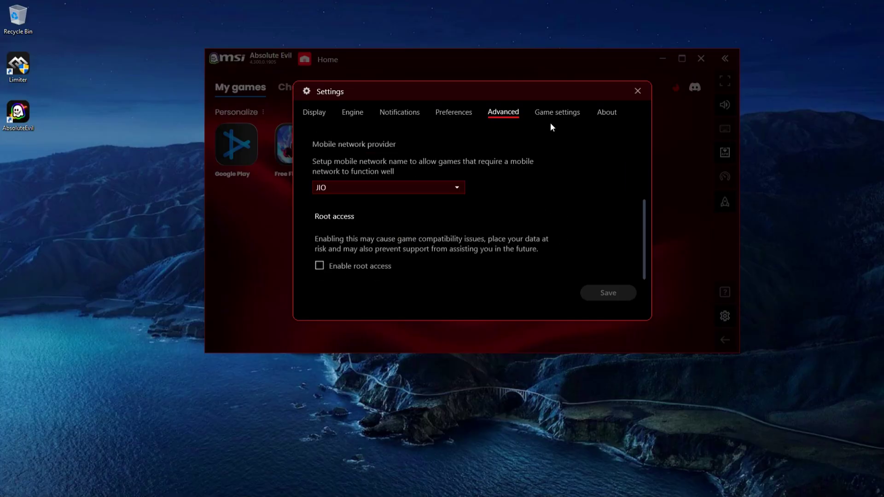
View the game settings and the emulator's About information, and close the settings
left_click(564, 112)
left_click(598, 111)
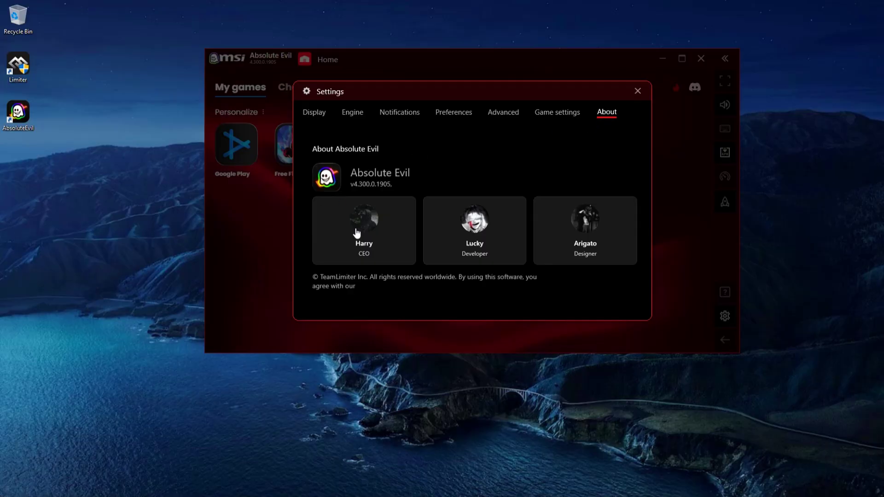
left_click(637, 91)
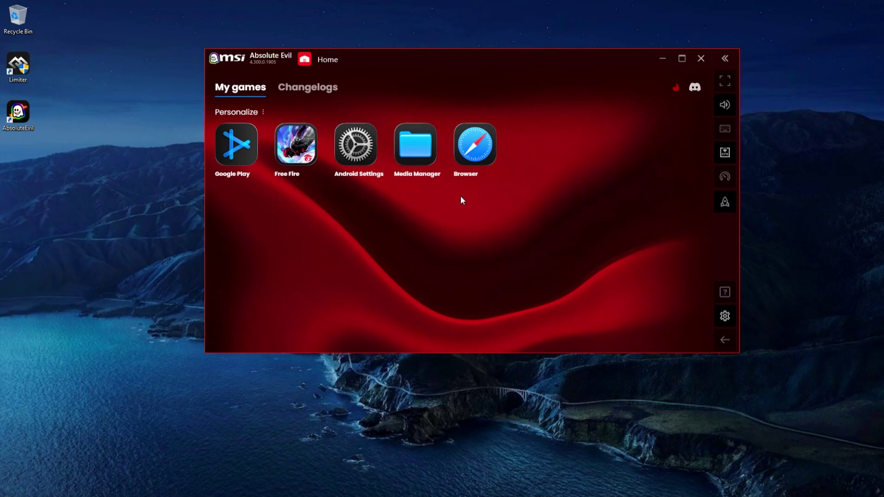
Open Android Settings and browse the list of all installed apps
left_click(367, 159)
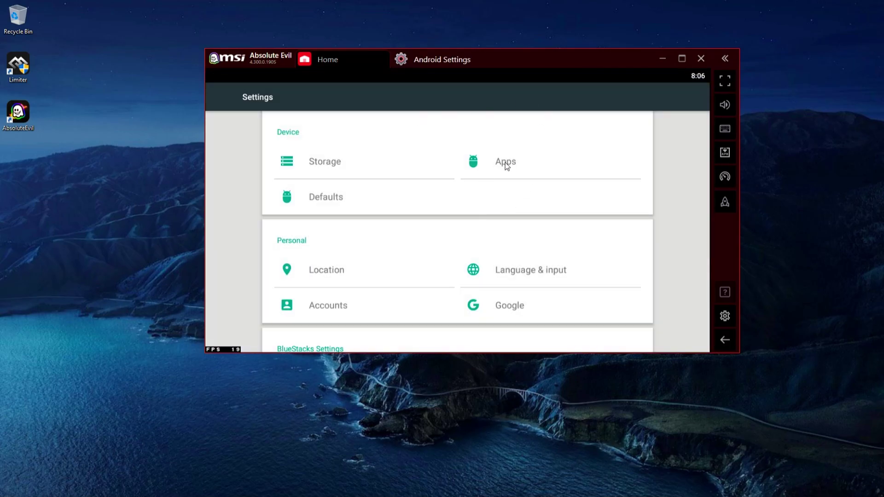
left_click(521, 167)
left_click_drag(512, 290, 445, 144)
left_click_drag(458, 211, 481, 295)
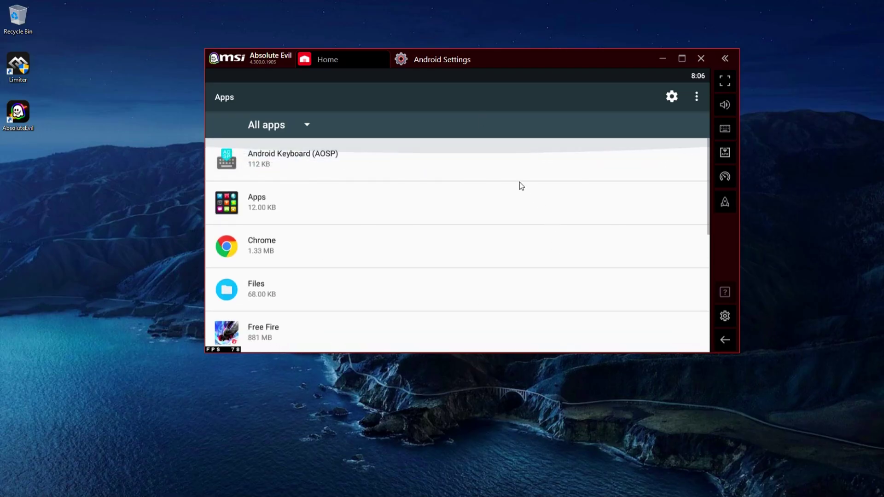
Include system apps in the Android app list, browse through them, and close Android Settings
left_click(698, 95)
left_click(624, 94)
left_click_drag(442, 283, 417, 154)
left_click_drag(452, 251, 446, 159)
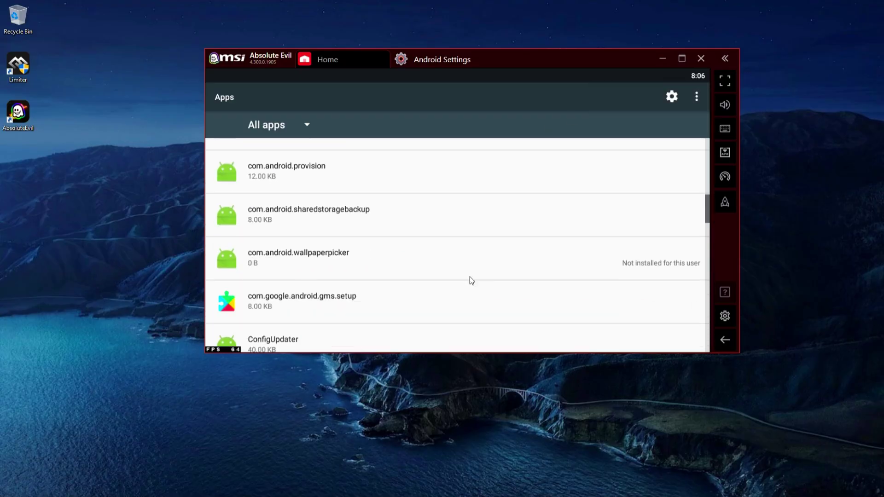
left_click(479, 58)
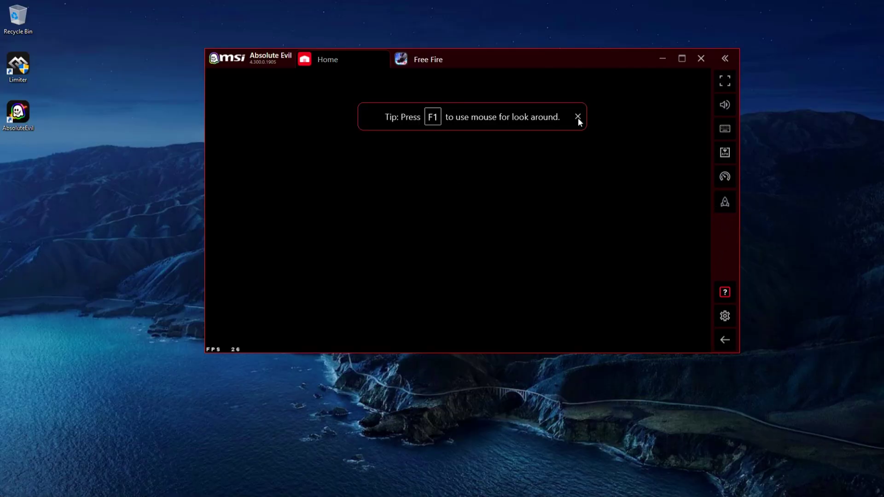
Dismiss the mouse look-around tip in Free Fire and open the additional sign-in options on its login screen
left_click(579, 117)
left_click_drag(556, 57, 546, 40)
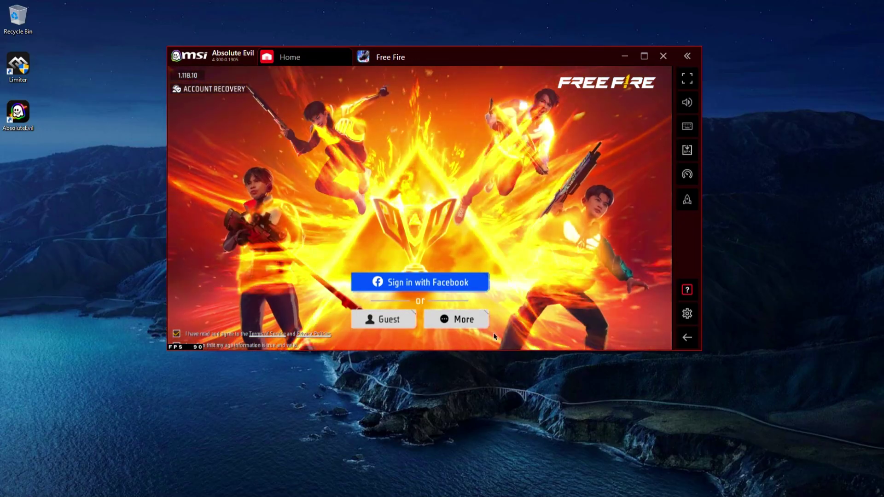
left_click(476, 322)
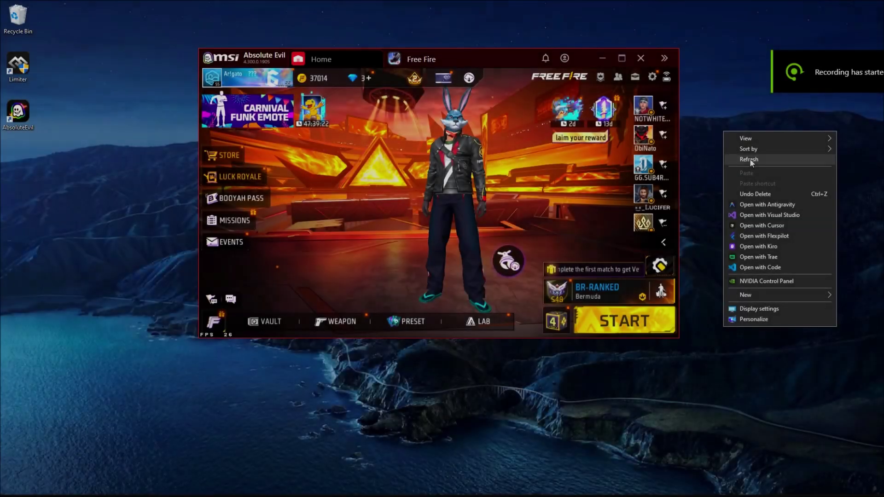
Refresh the desktop and reposition the emulator window showing the Free Fire lobby
left_click(751, 159)
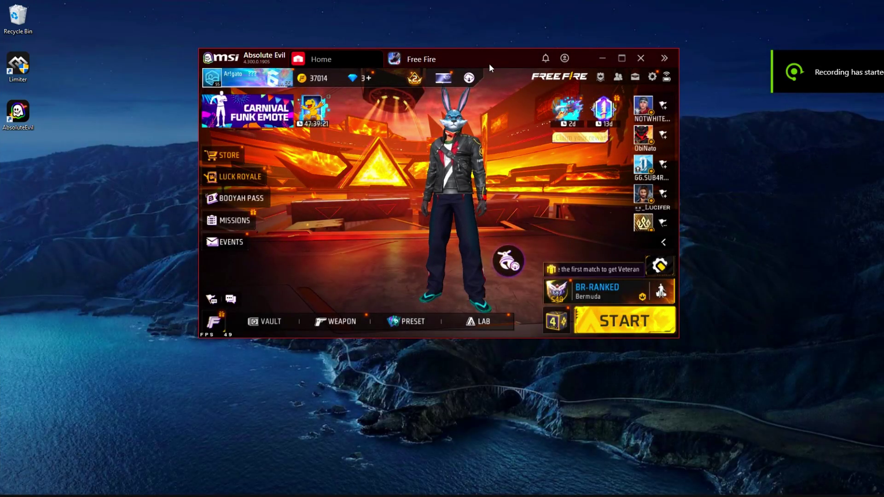
left_click_drag(497, 65, 517, 63)
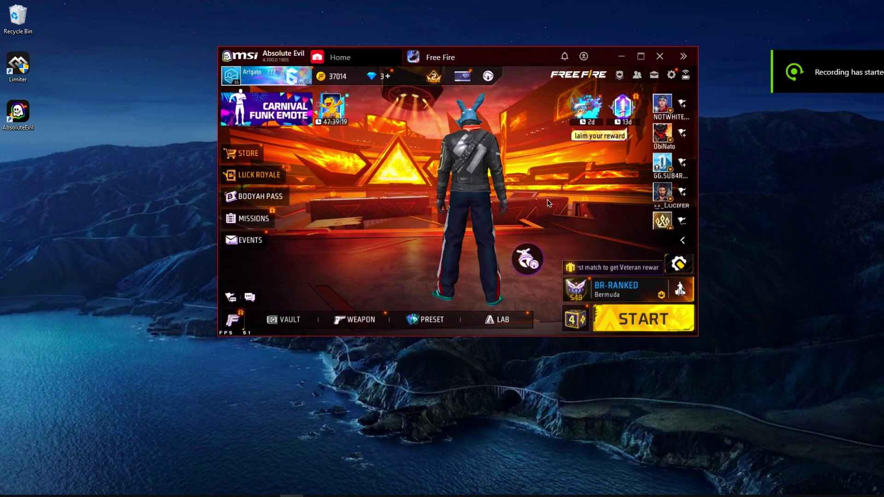
left_click_drag(523, 61, 506, 60)
Open Task Manager and examine the CPU and GPU performance details while Free Fire is running
key("ctrl+shift+Escape")
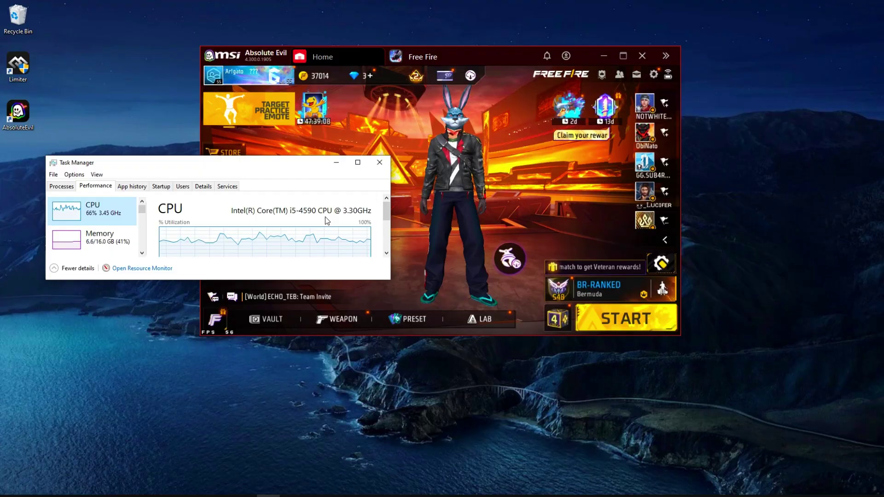
left_click_drag(142, 210, 142, 246)
left_click(122, 248)
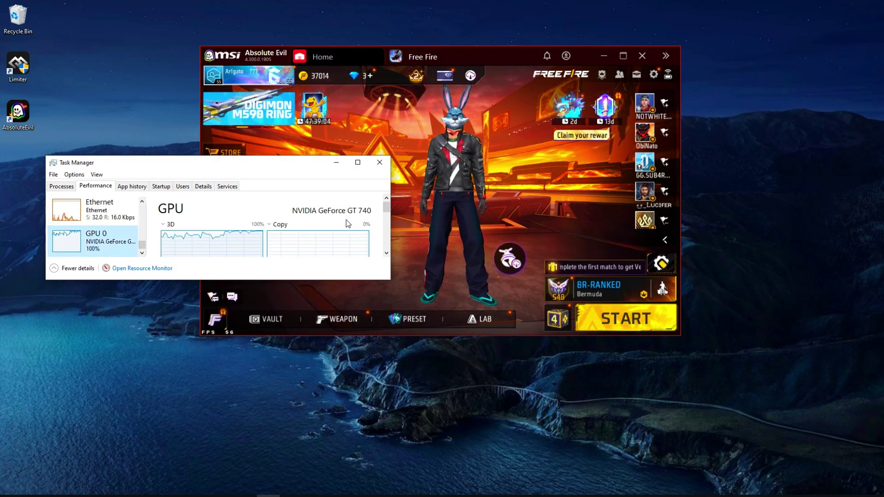
scroll(382, 239, "down", 5)
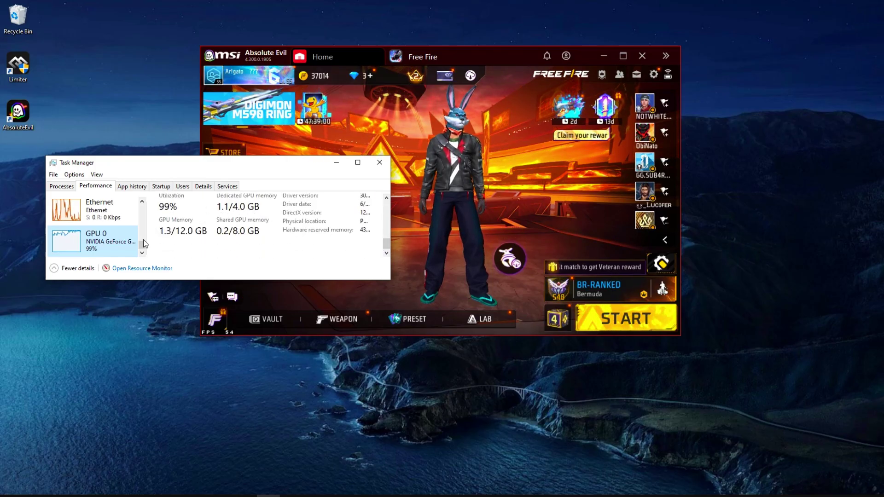
left_click_drag(143, 244, 143, 206)
left_click(115, 210)
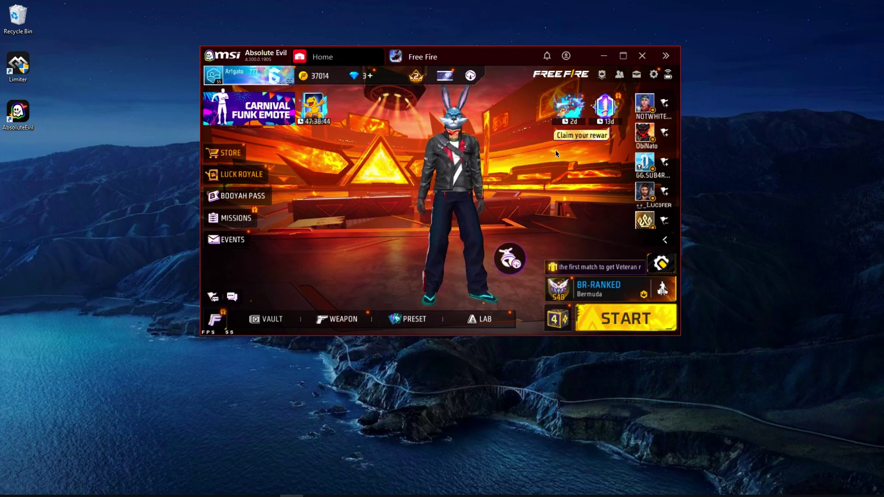
Open Free Fire's game mode selection and unmute the emulator's sound
key("F1")
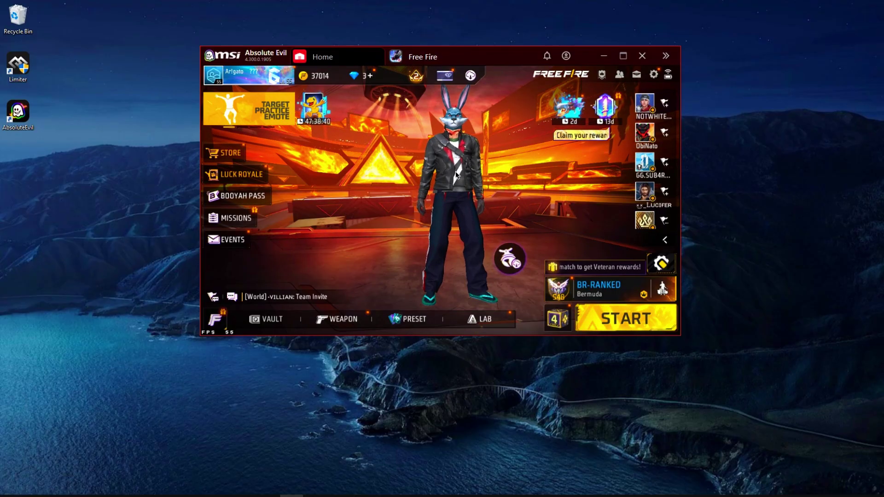
left_click(608, 287)
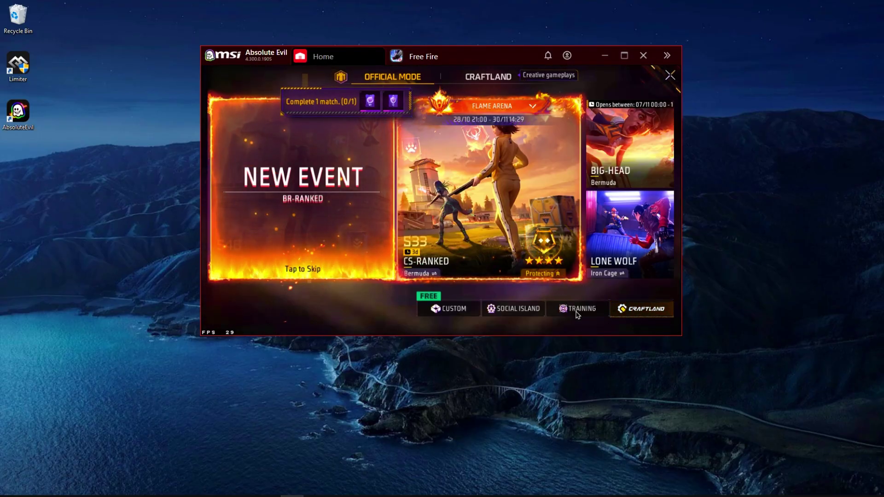
left_click(667, 55)
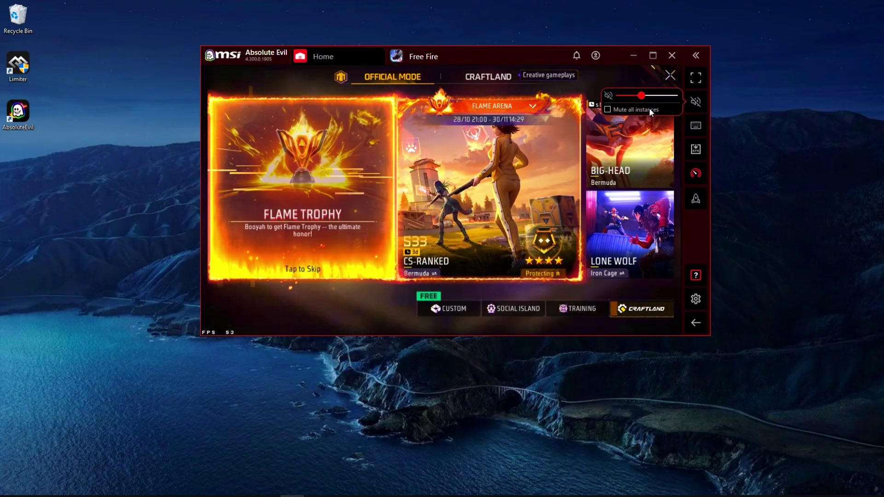
left_click(699, 103)
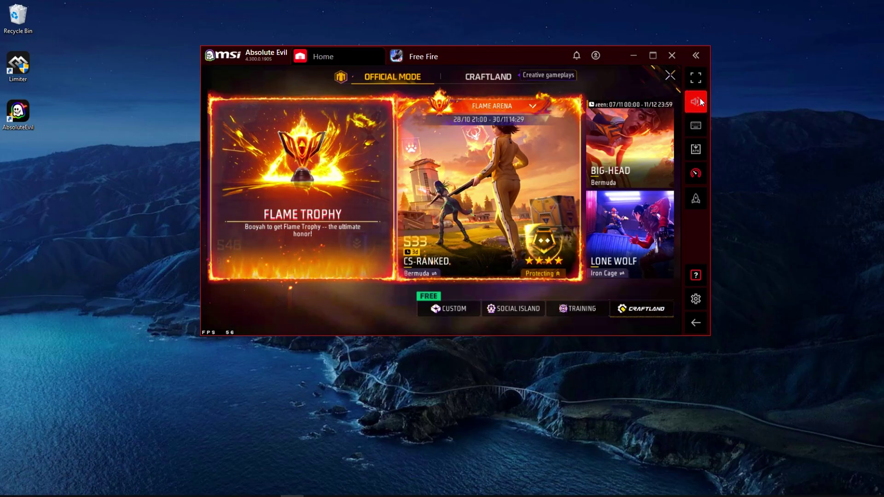
Start a Training match in Free Fire and run the character forward with mouse look-around enabled
left_click(590, 311)
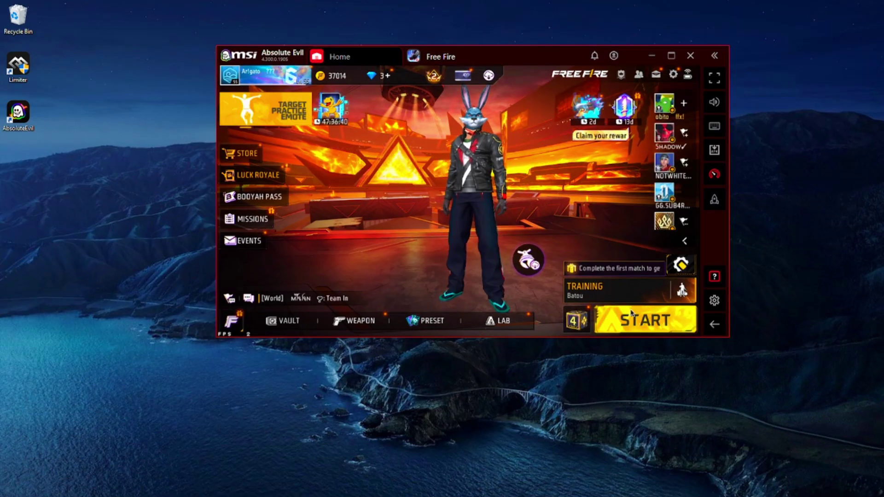
left_click(642, 319)
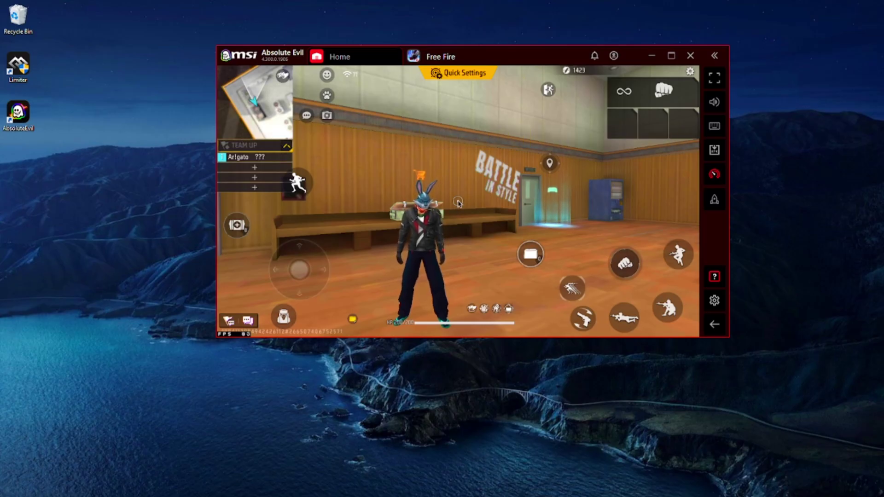
key("F1")
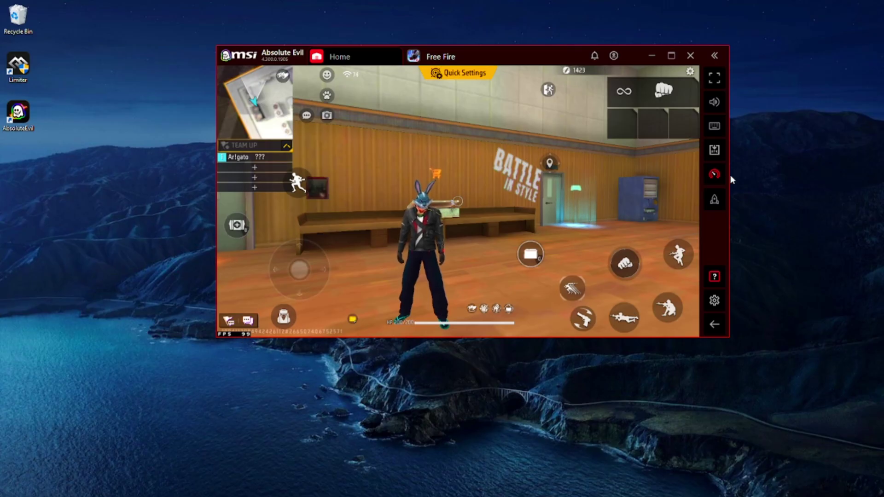
key("w")
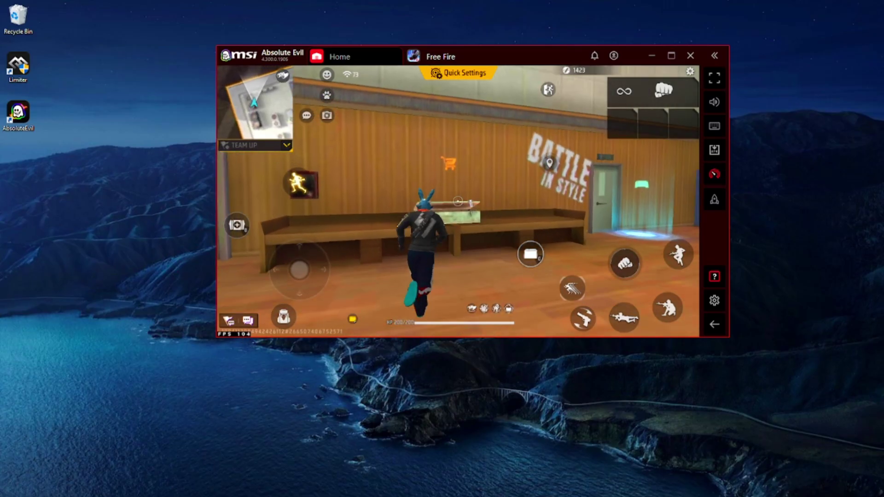
Open the weapons crate and obtain the UMP submachine gun plus a weapon from the shotgun category
key("F1")
key("f")
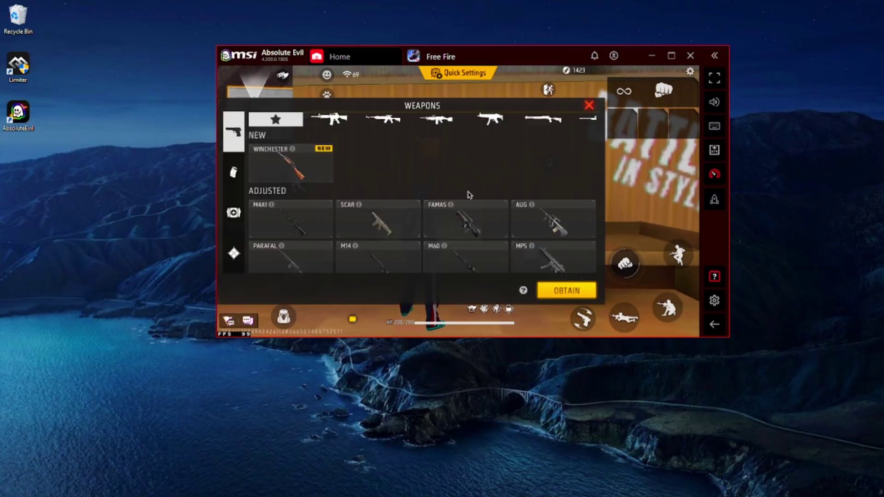
left_click(482, 120)
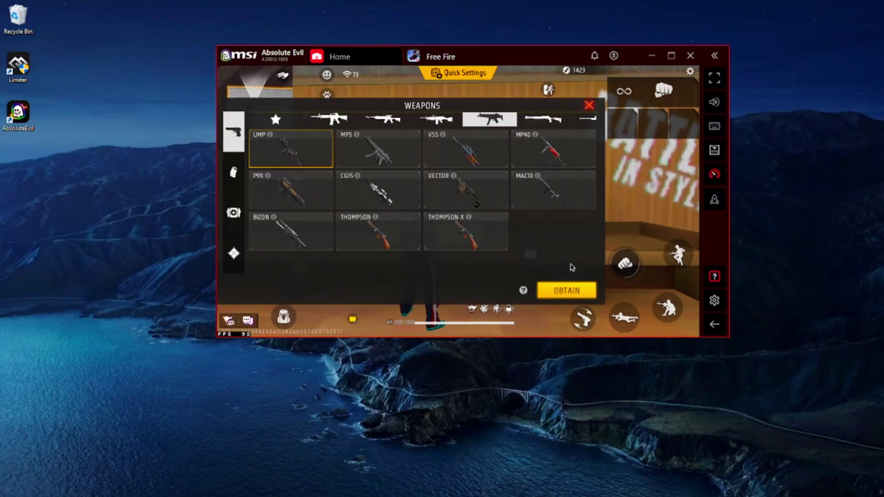
left_click(569, 287)
left_click(536, 120)
left_click(320, 157)
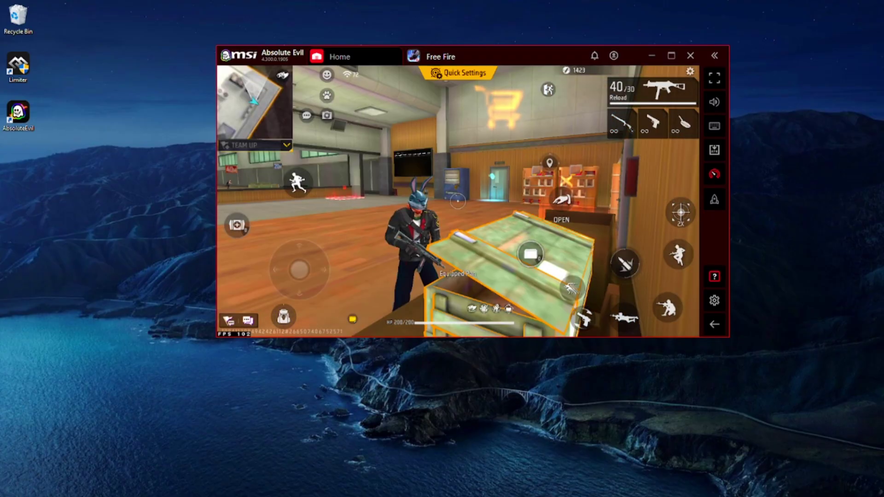
Jump and strafe through the training hall, fire the UMP at the target dummies by the far wall, and reload
key("space")
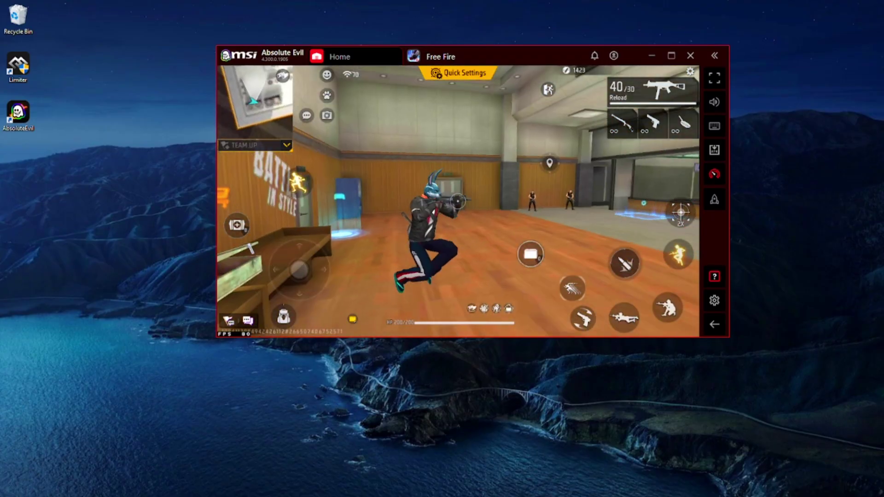
key("s")
key("d")
left_click(457, 201)
key("a")
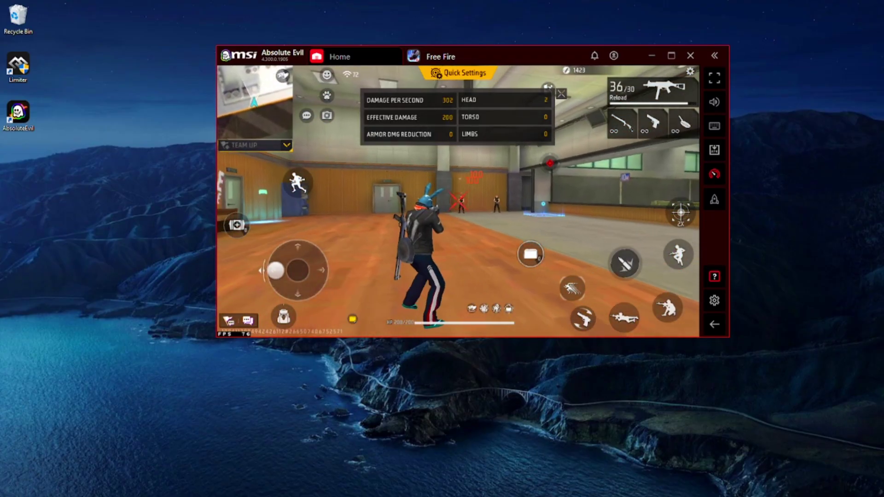
key("s")
key("d")
left_click(458, 201)
key("r")
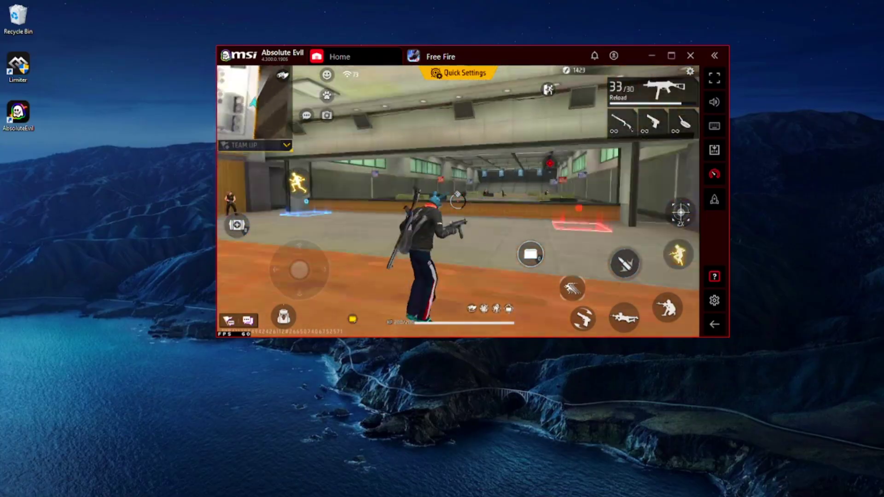
Strafe side to side while firing UMP bursts at the dummies' heads, and finish with a run and jump
key("d")
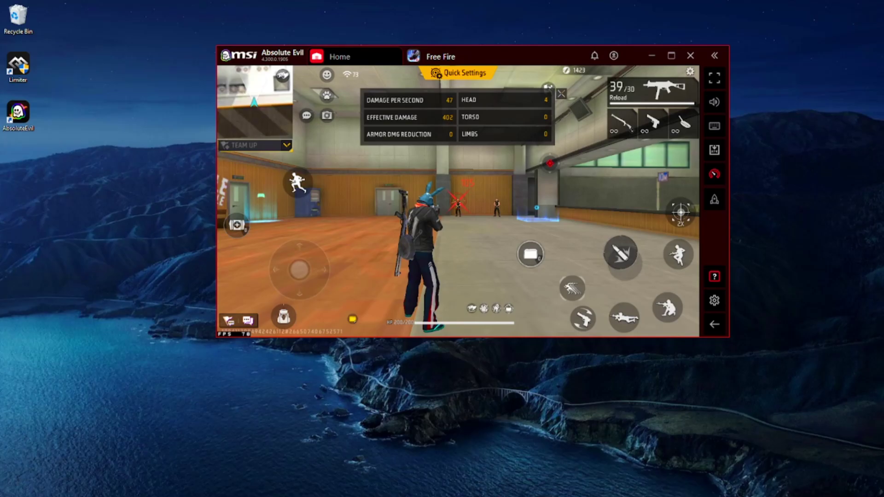
key("a")
key("d")
left_click(458, 201)
key("a")
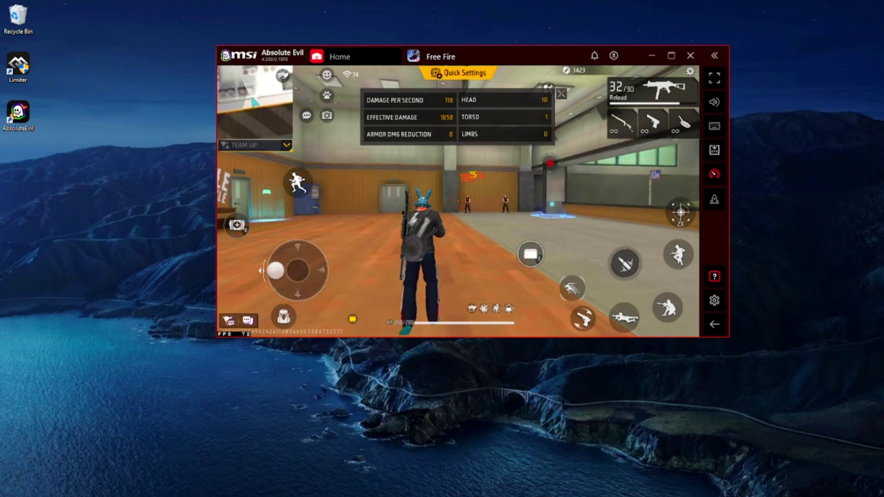
left_click(458, 201)
key("w")
key("space")
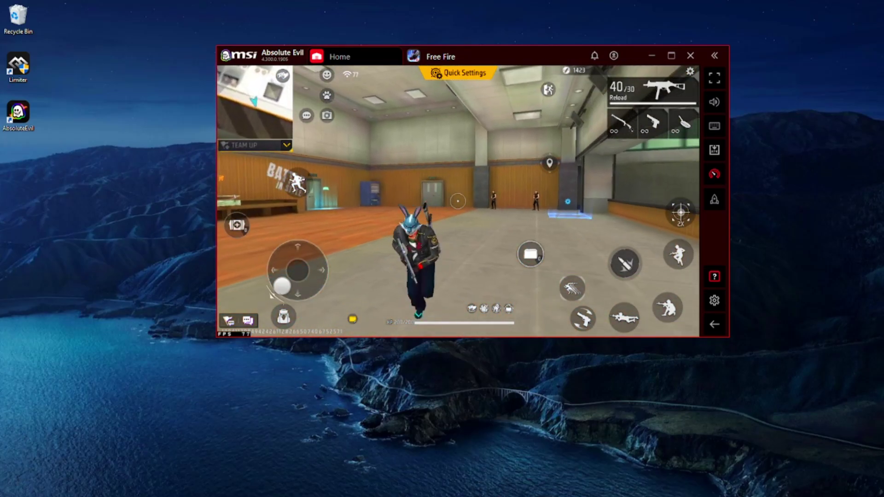
Combine jumps and movement with UMP bursts at the dummies and into the shooting range beyond the hall
left_click(458, 201)
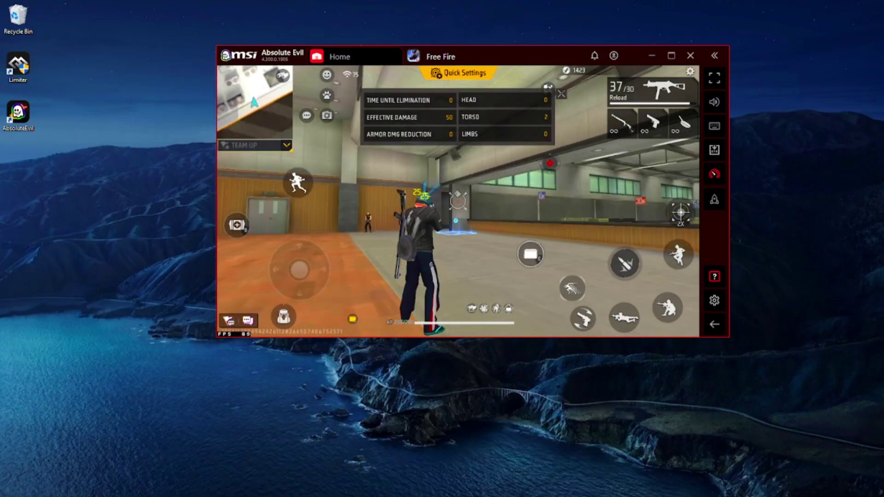
key("space")
left_click(457, 201)
key("space")
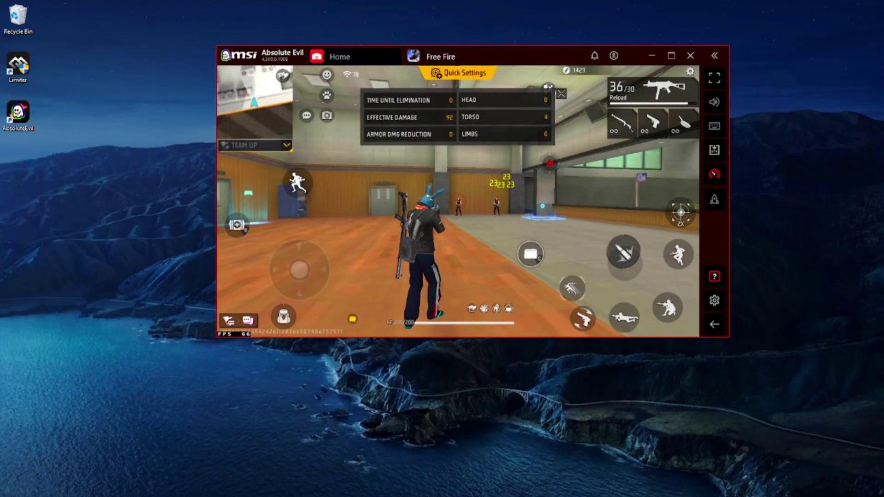
left_click(457, 201)
key("w")
key("a")
left_click(457, 201)
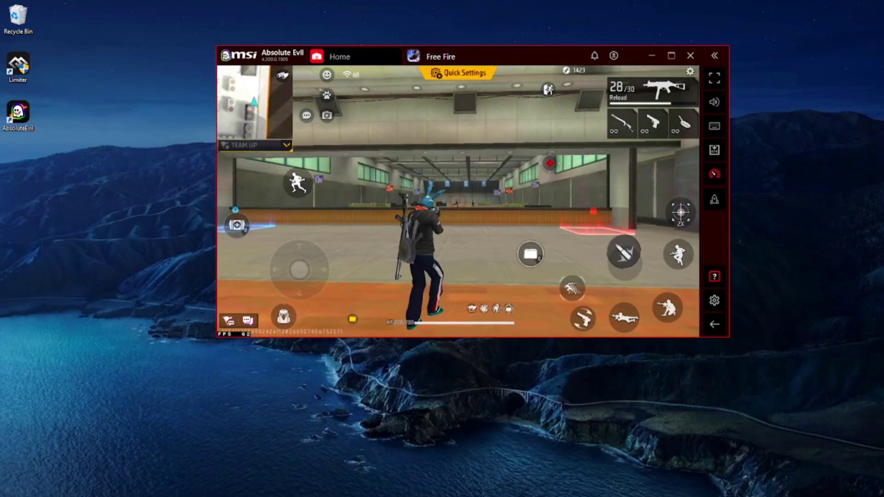
key("s")
key("d")
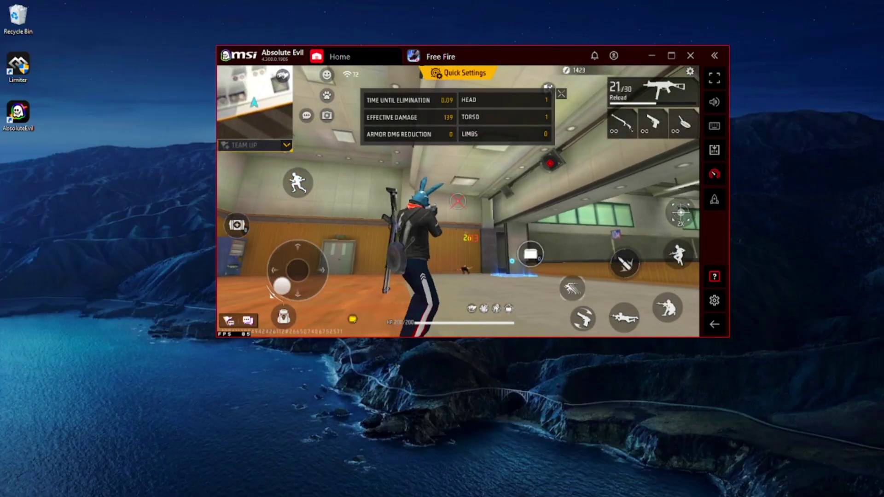
Fire another UMP burst, switch to the pan and the pistol, and run and jump across the wooden floor
left_click(457, 201)
key("3")
key("space")
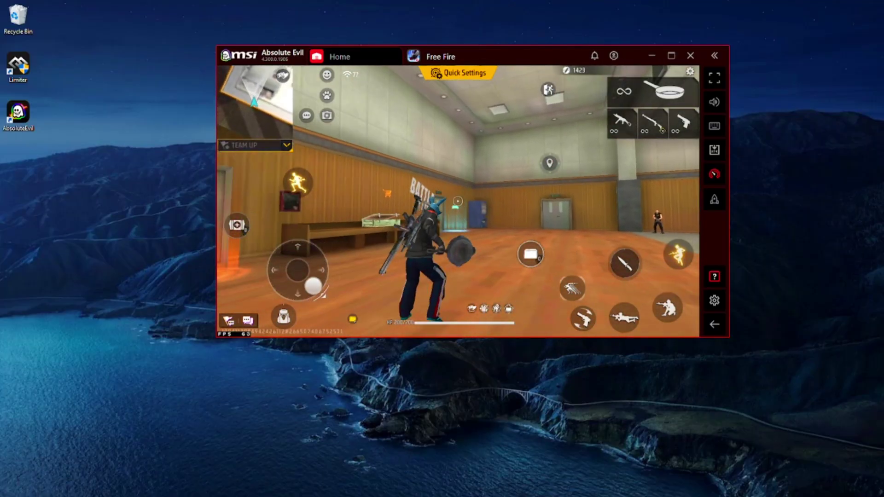
key("d")
key("space")
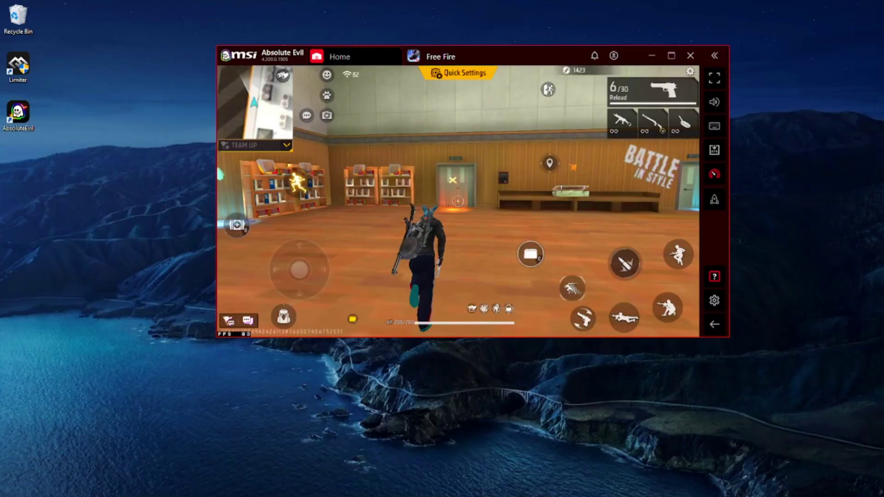